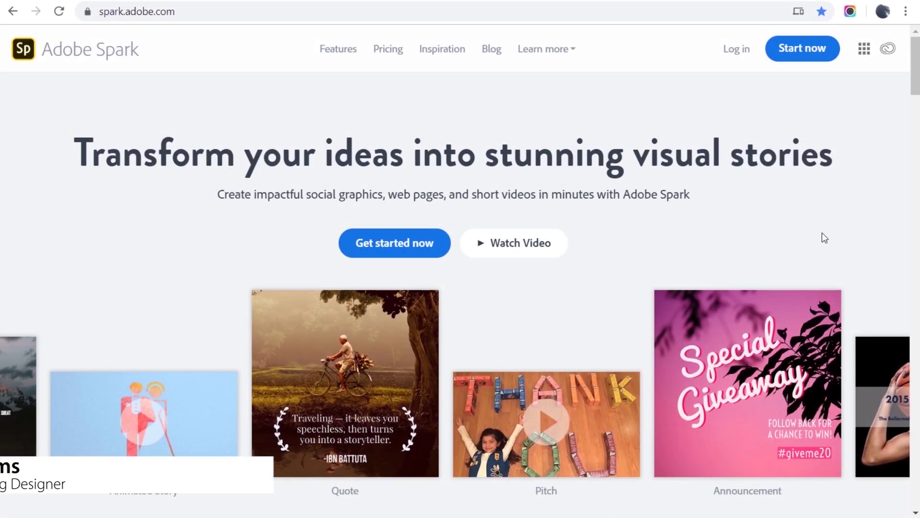
Go to spark.adobe.com and sign in with an Adobe ID to reach the Projects page.
{"action": "left_click", "coordinate": [160, 15]}
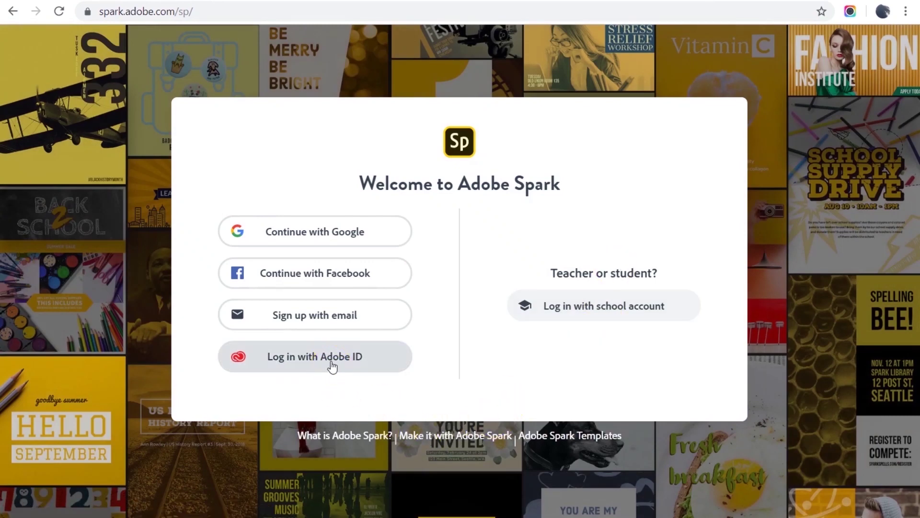
{"action": "left_click", "coordinate": [332, 367]}
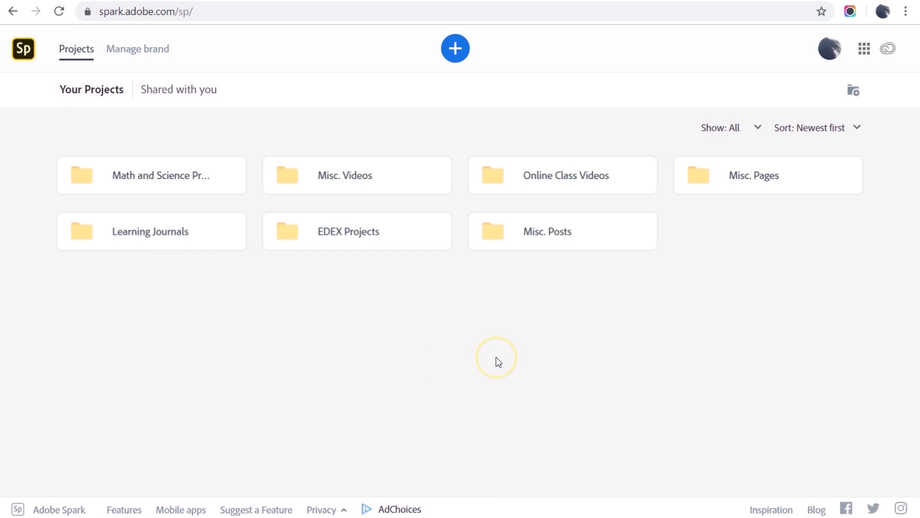
Start a blank Graphic from scratch at the standard Widescreen 16:9 size.
{"action": "left_click", "coordinate": [455, 52]}
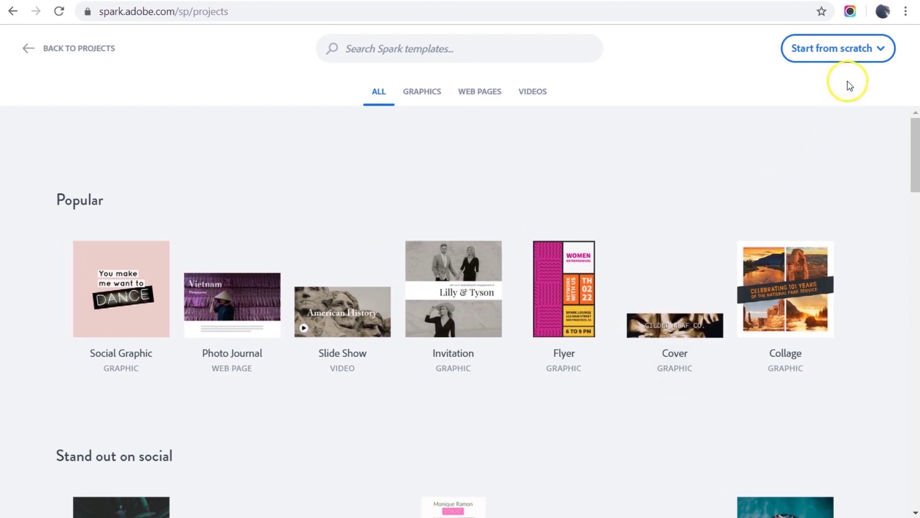
{"action": "left_click", "coordinate": [858, 57]}
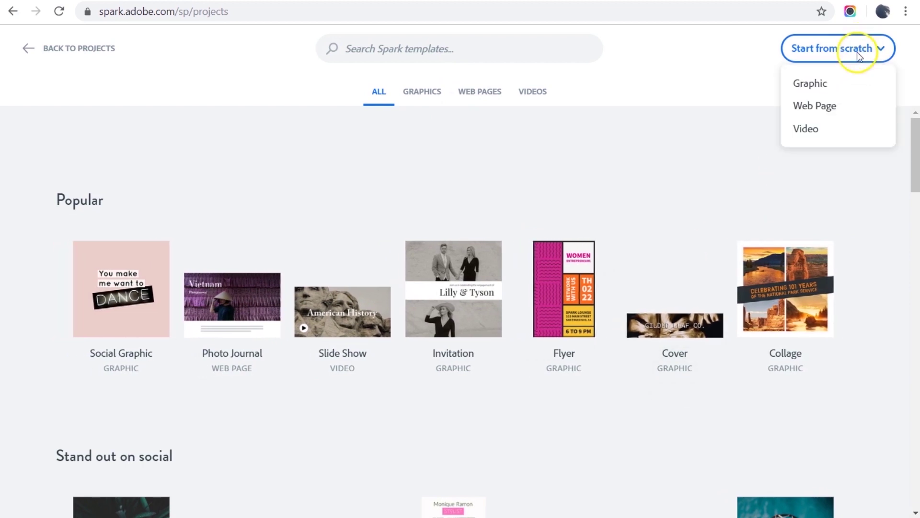
{"action": "left_click", "coordinate": [826, 90]}
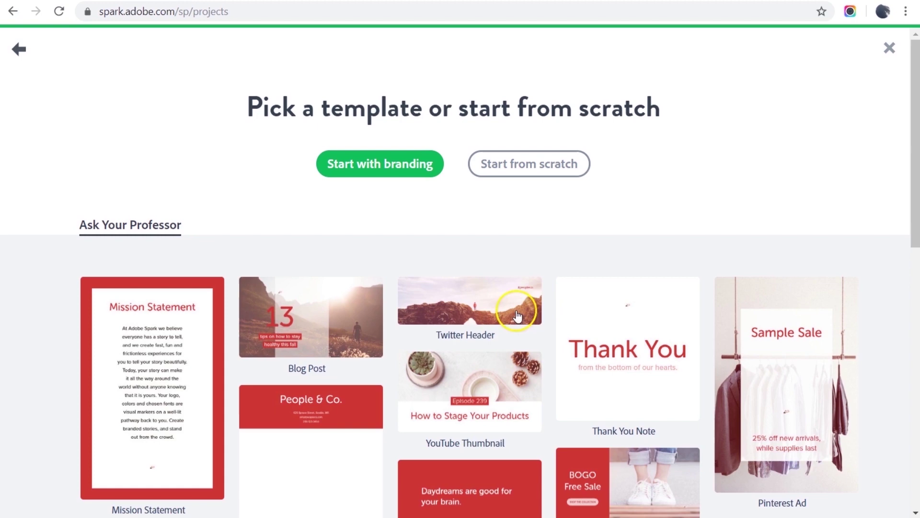
{"action": "left_click", "coordinate": [547, 177]}
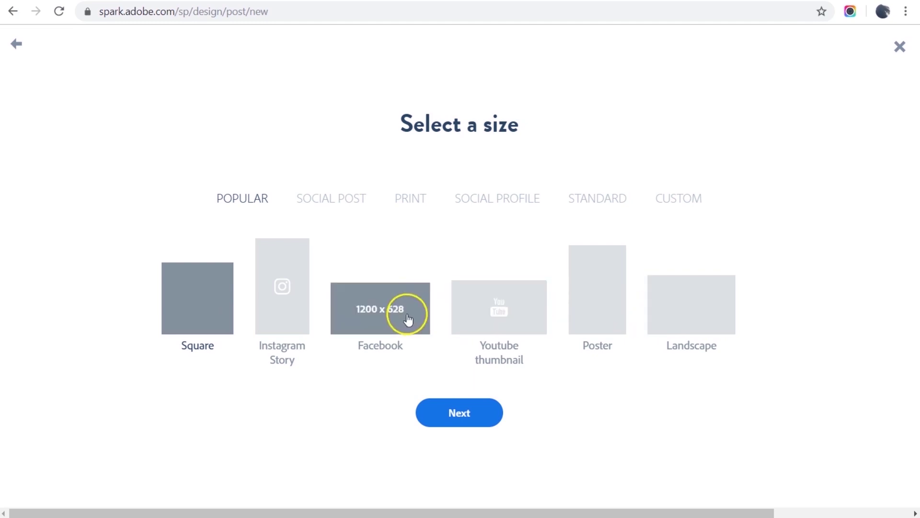
{"action": "left_click", "coordinate": [597, 198]}
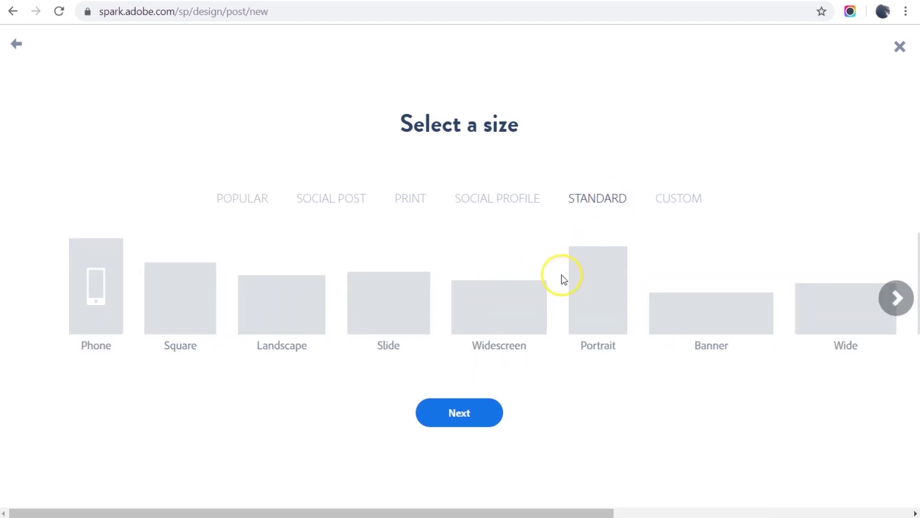
{"action": "left_click", "coordinate": [502, 319]}
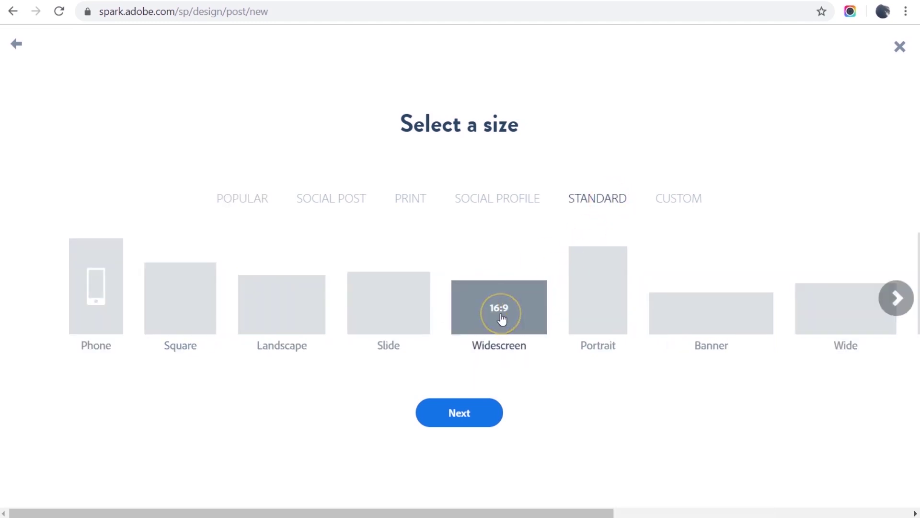
{"action": "left_click", "coordinate": [462, 422]}
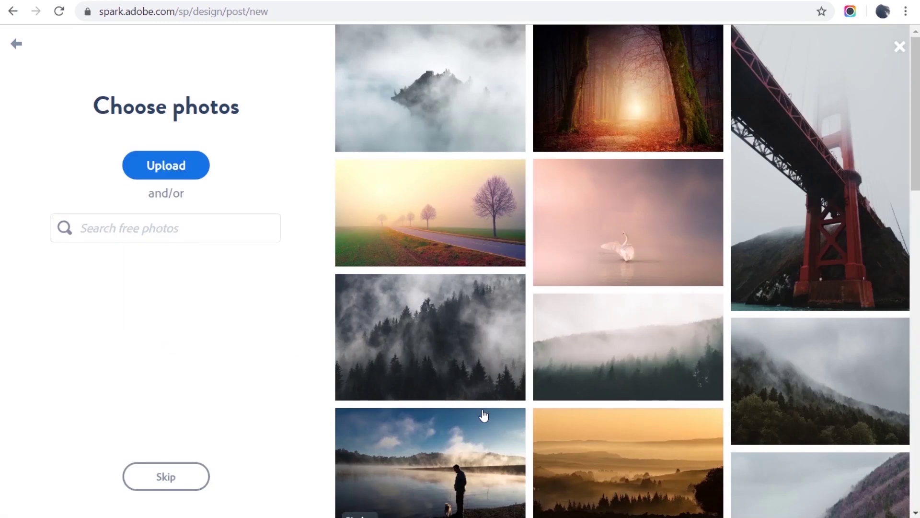
Search free photos for 'education' and use the curved library bookshelf photo in the post.
{"action": "left_click", "coordinate": [182, 164]}
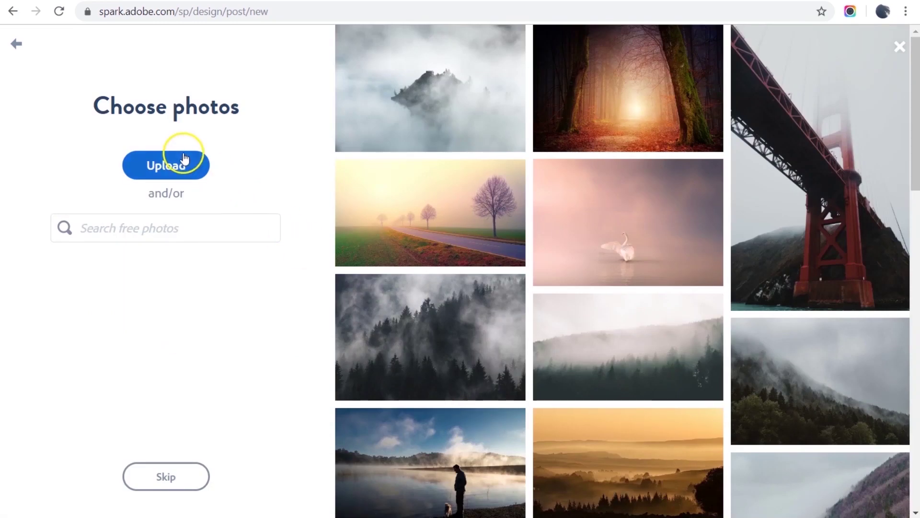
{"action": "left_click", "coordinate": [80, 244]}
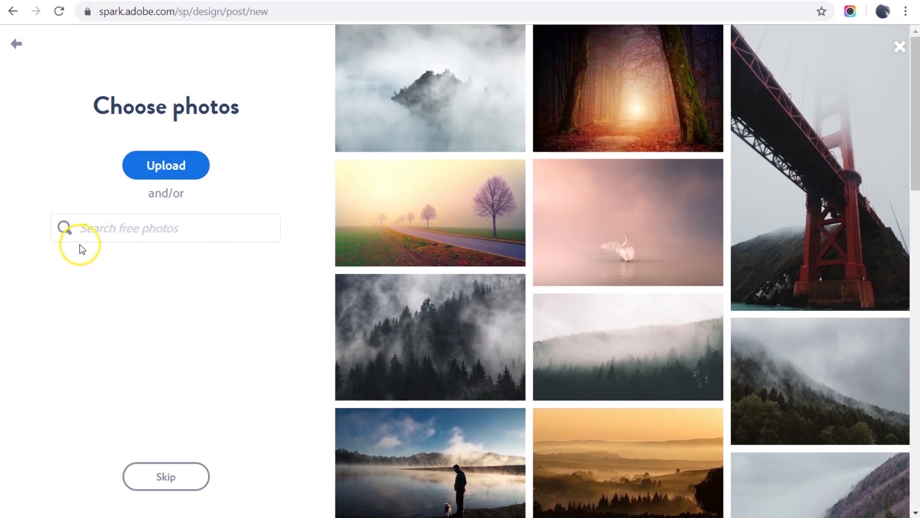
{"action": "left_click", "coordinate": [87, 234]}
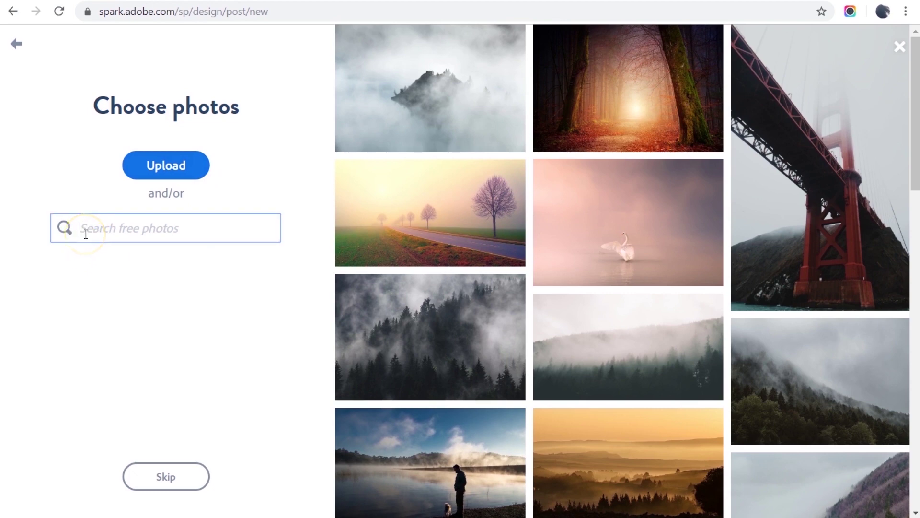
{"action": "type", "text": "education"}
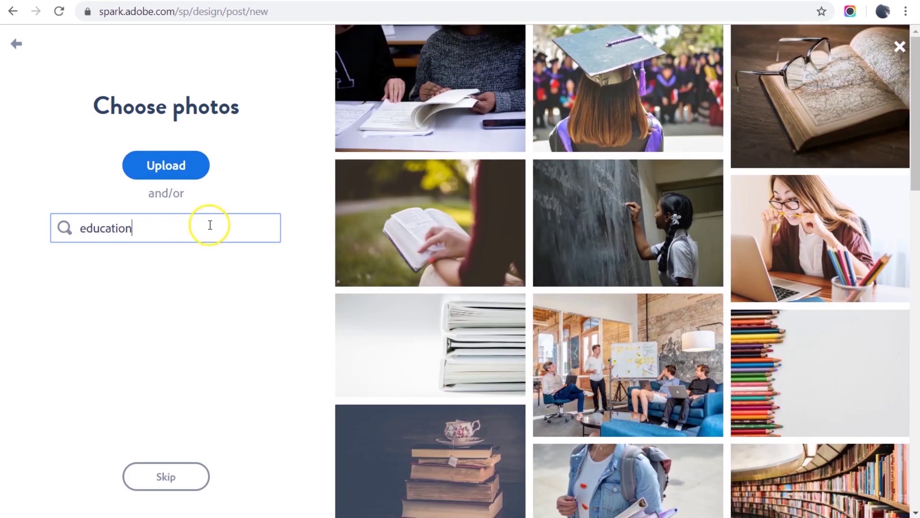
{"action": "scroll", "coordinate": [672, 211], "scroll_direction": "down", "scroll_amount": 2}
{"action": "scroll", "coordinate": [672, 213], "scroll_direction": "down", "scroll_amount": 7}
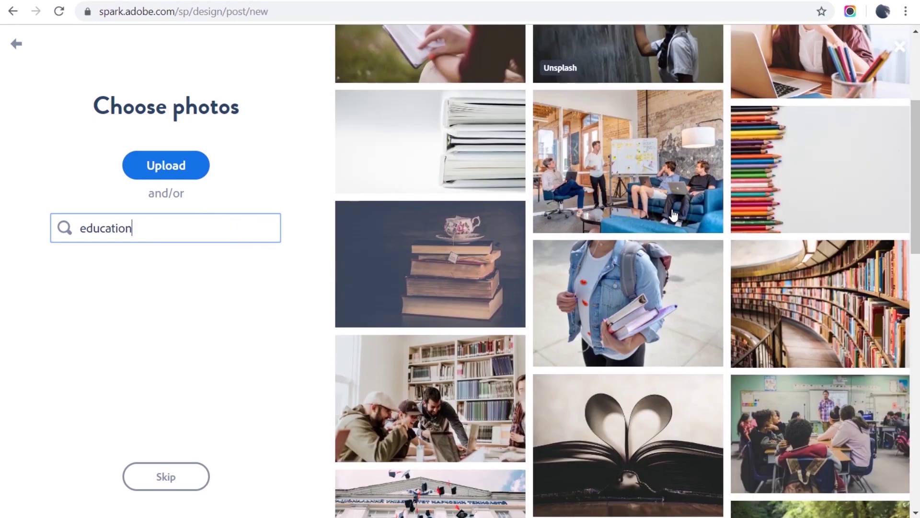
{"action": "scroll", "coordinate": [666, 220], "scroll_direction": "up", "scroll_amount": 3}
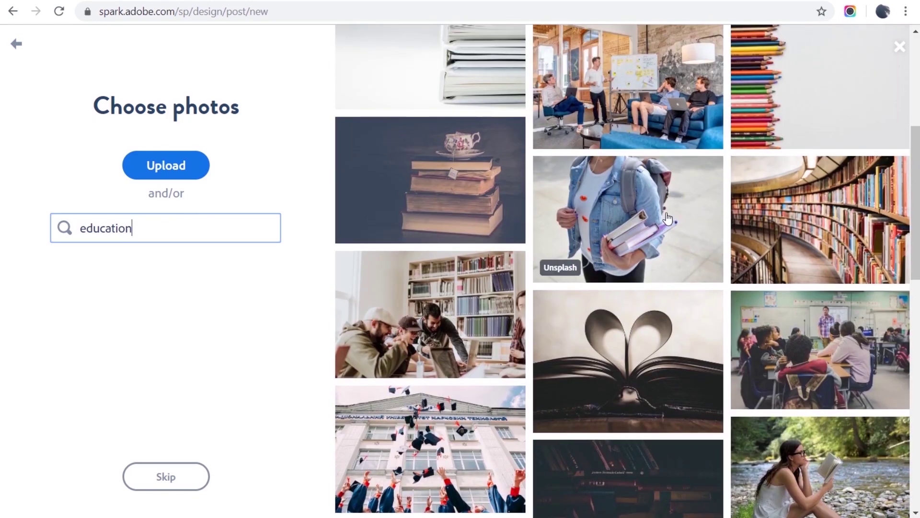
{"action": "left_click", "coordinate": [807, 219]}
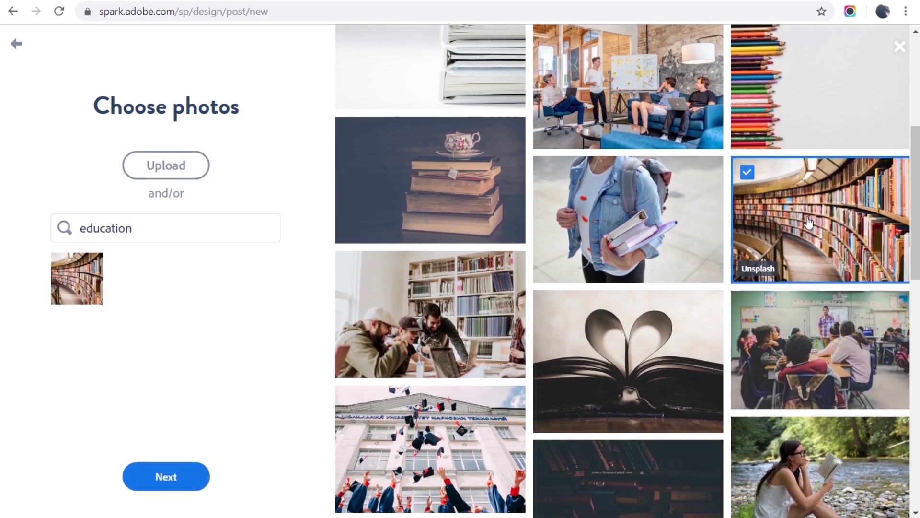
{"action": "left_click", "coordinate": [164, 476]}
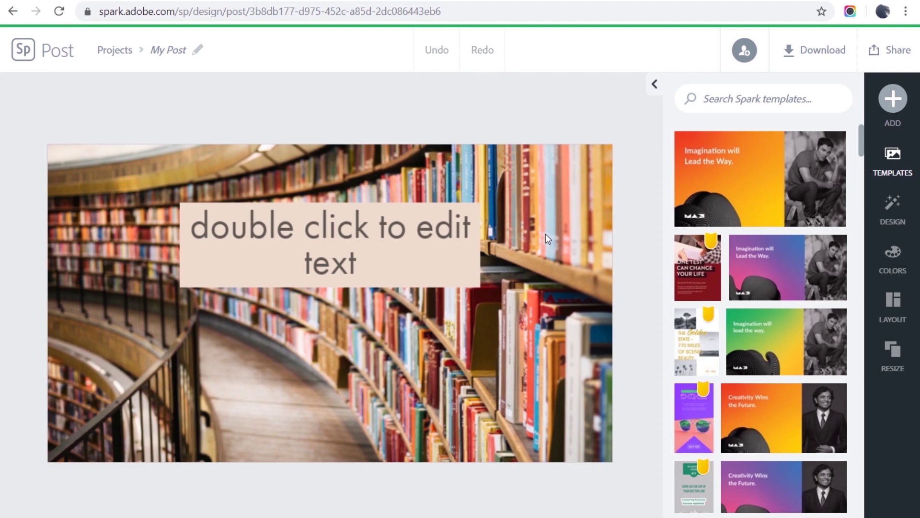
Change the placeholder to 'Who dares to teach must never cease to learn.', moved up-left and enlarged to four lines.
{"action": "double_click", "coordinate": [324, 229]}
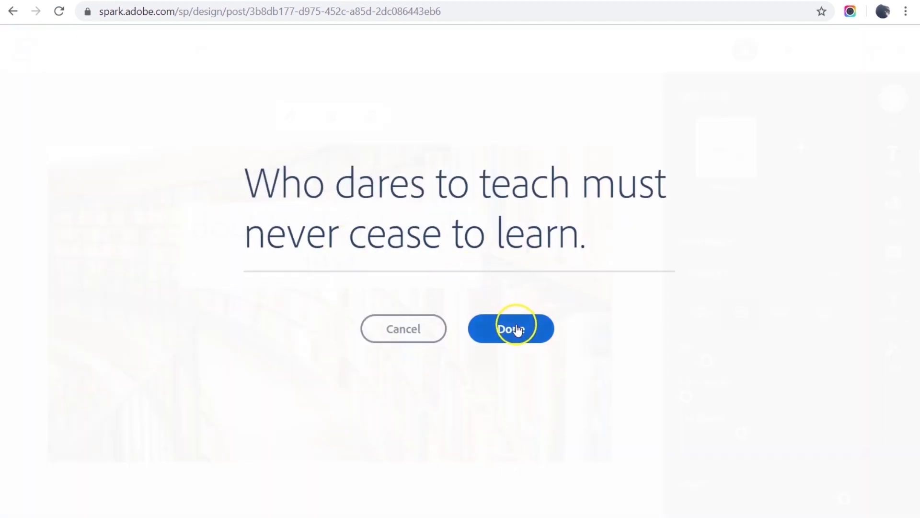
{"action": "left_click", "coordinate": [516, 330]}
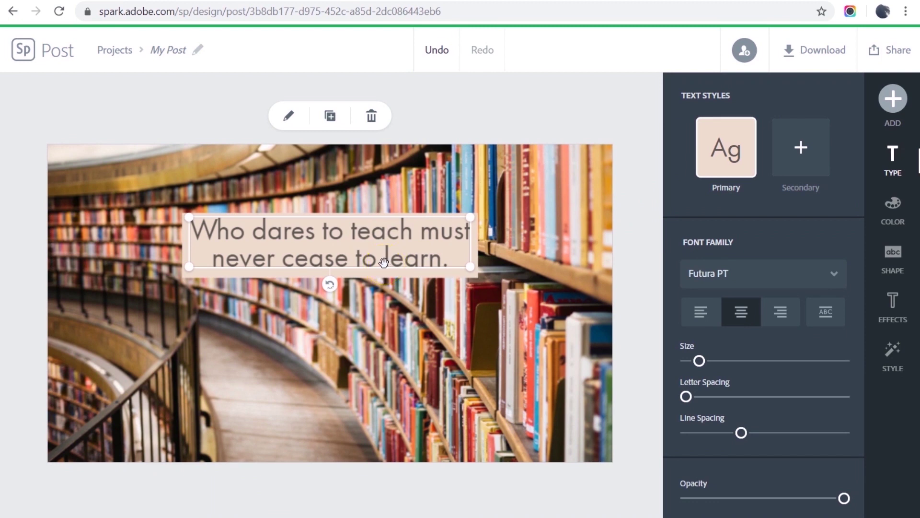
{"action": "left_click_drag", "start_coordinate": [383, 262], "coordinate": [280, 235]}
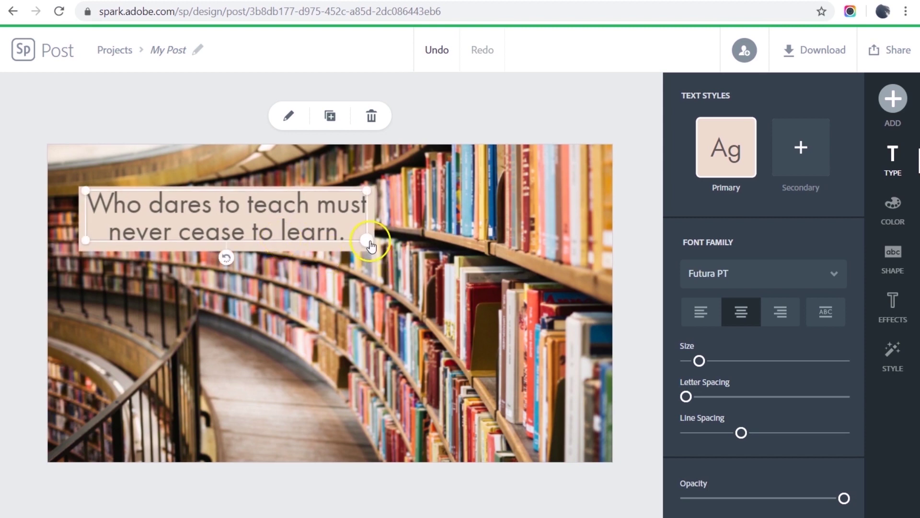
{"action": "left_click_drag", "start_coordinate": [370, 246], "coordinate": [389, 395]}
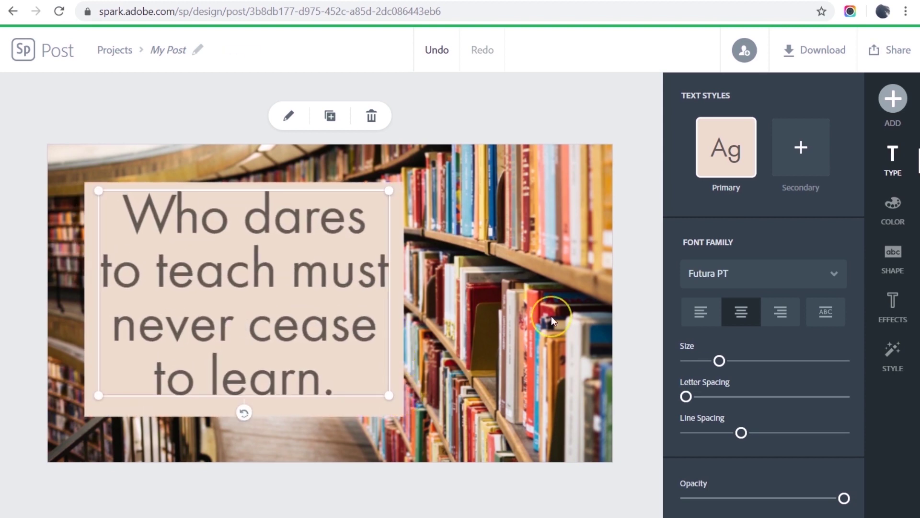
Apply the bold white-on-black capitals style to the quote and shift its box left.
{"action": "left_click", "coordinate": [898, 357]}
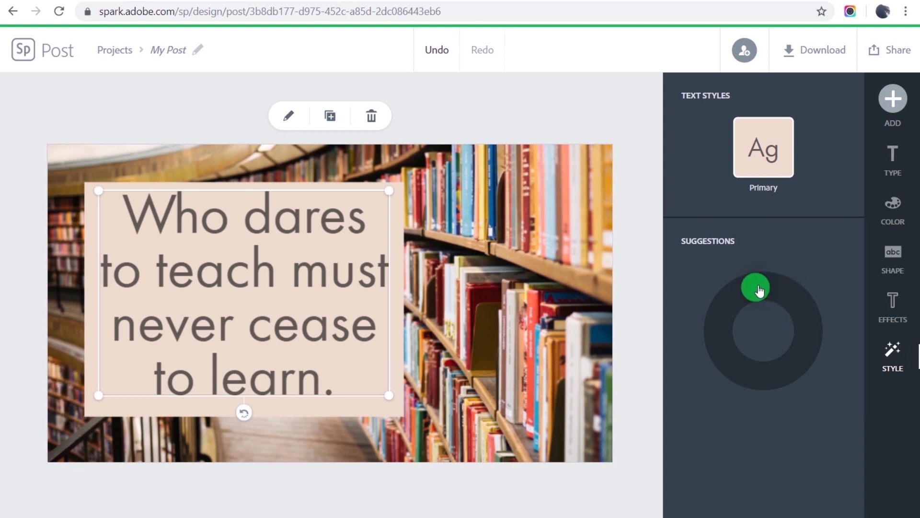
{"action": "left_click_drag", "start_coordinate": [758, 290], "coordinate": [792, 325]}
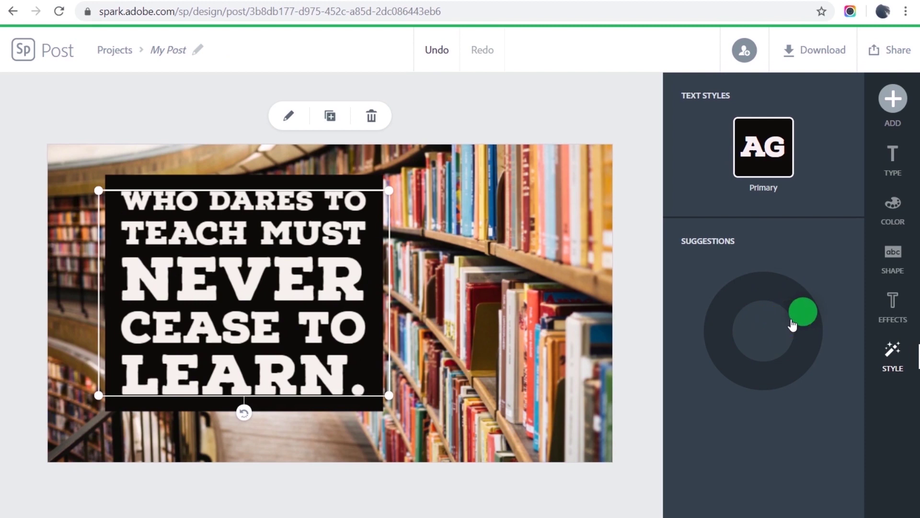
{"action": "left_click_drag", "start_coordinate": [245, 289], "coordinate": [222, 297]}
{"action": "left_click", "coordinate": [180, 273]}
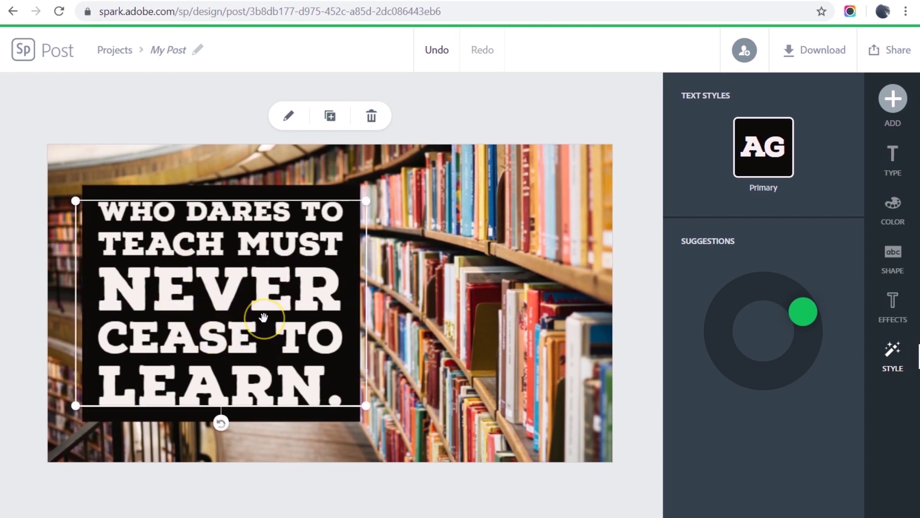
Try a navy and lavender colour scheme on the quote, then revert to black and white.
{"action": "left_click", "coordinate": [893, 213]}
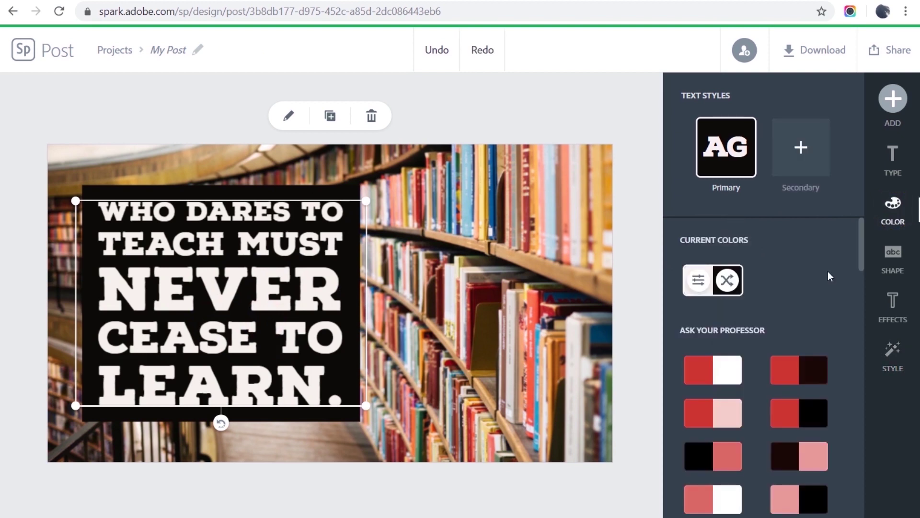
{"action": "scroll", "coordinate": [827, 271], "scroll_direction": "down", "scroll_amount": 2}
{"action": "scroll", "coordinate": [827, 272], "scroll_direction": "down", "scroll_amount": 6}
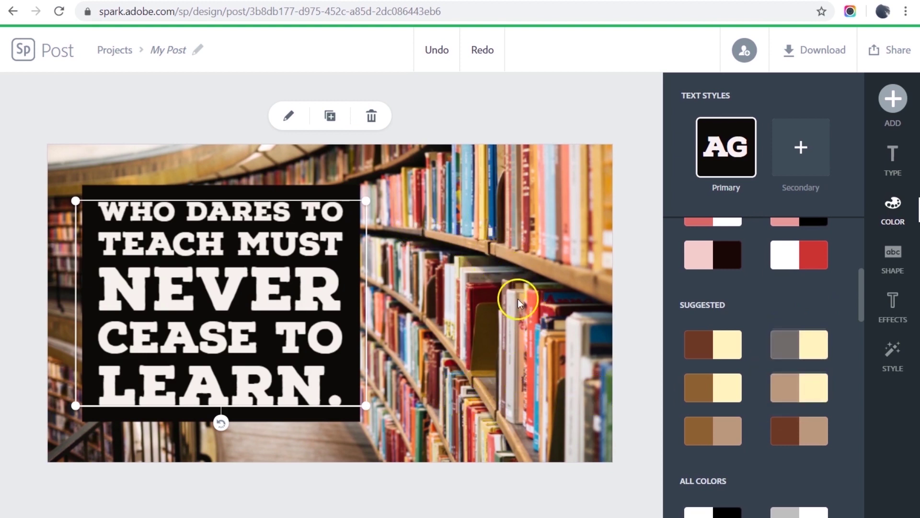
{"action": "scroll", "coordinate": [847, 299], "scroll_direction": "down", "scroll_amount": 6}
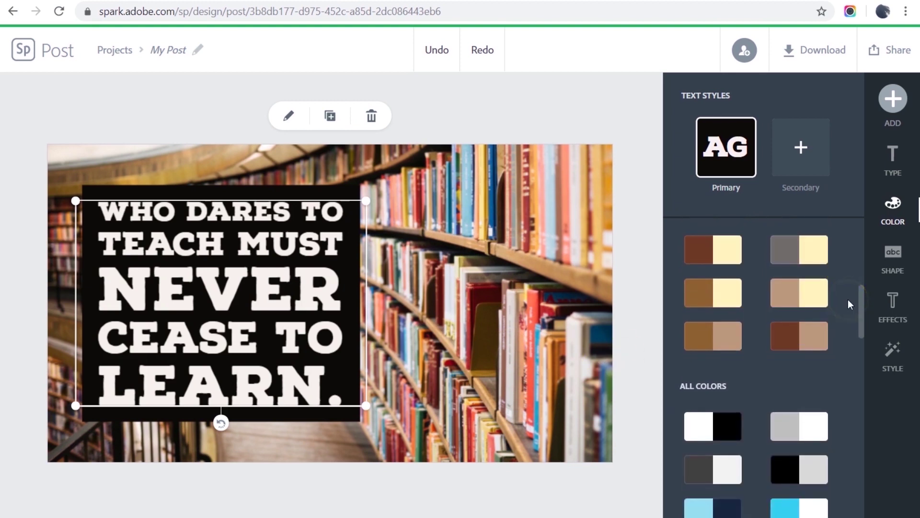
{"action": "scroll", "coordinate": [848, 302], "scroll_direction": "down", "scroll_amount": 2}
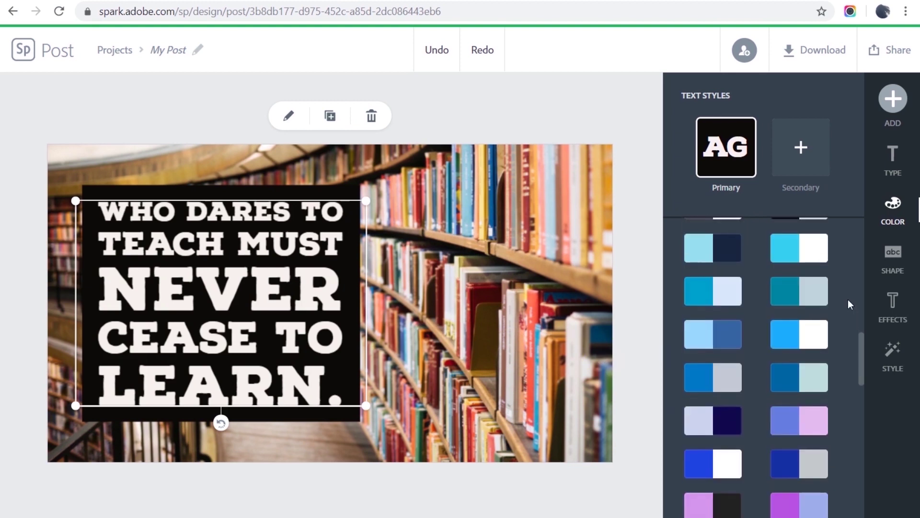
{"action": "scroll", "coordinate": [849, 304], "scroll_direction": "down", "scroll_amount": 2}
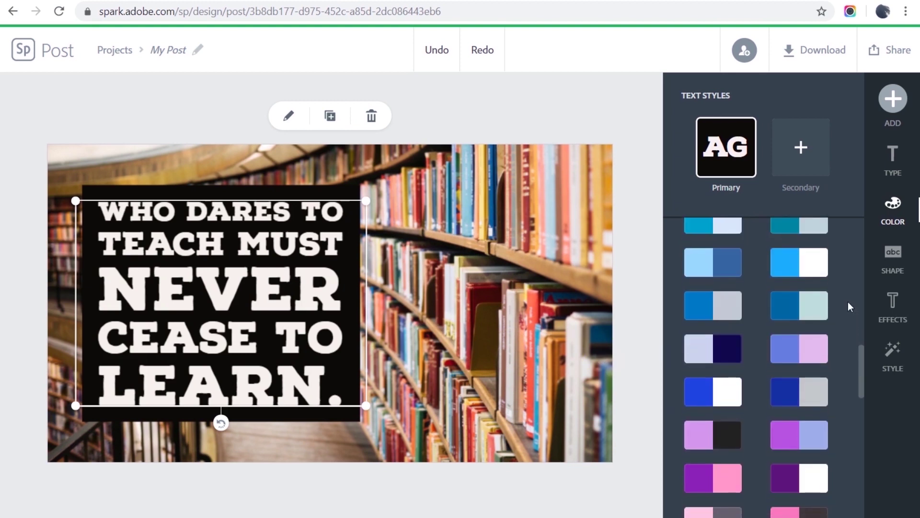
{"action": "left_click", "coordinate": [735, 348]}
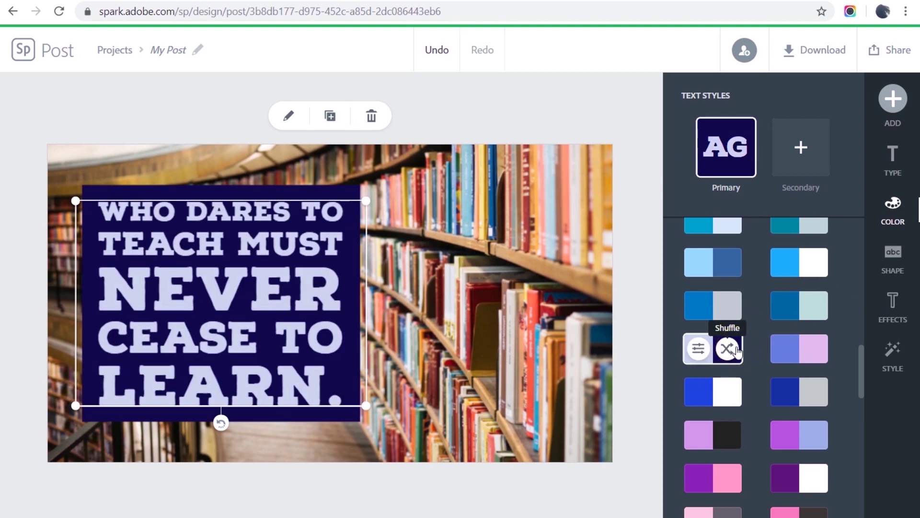
{"action": "left_click", "coordinate": [437, 50]}
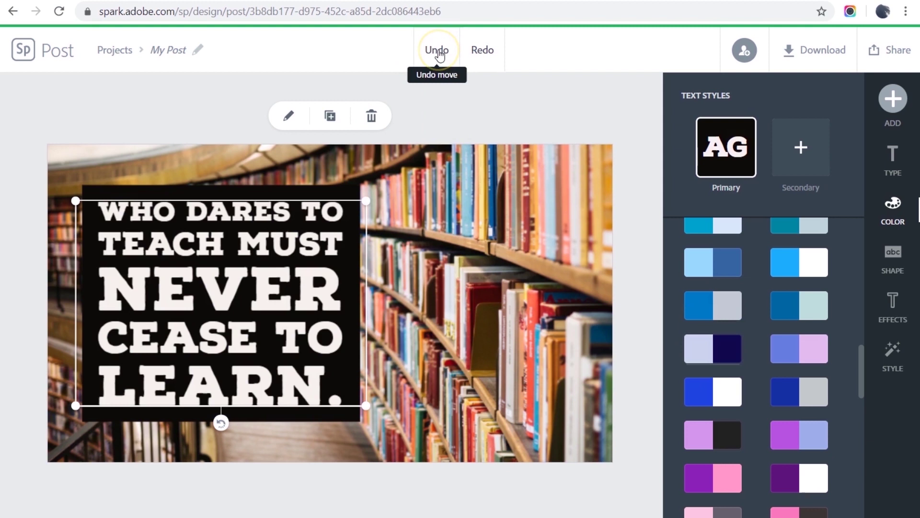
Settle on white text on a green box after trying swapped and cream-green variants.
{"action": "scroll", "coordinate": [844, 362], "scroll_direction": "down", "scroll_amount": 5}
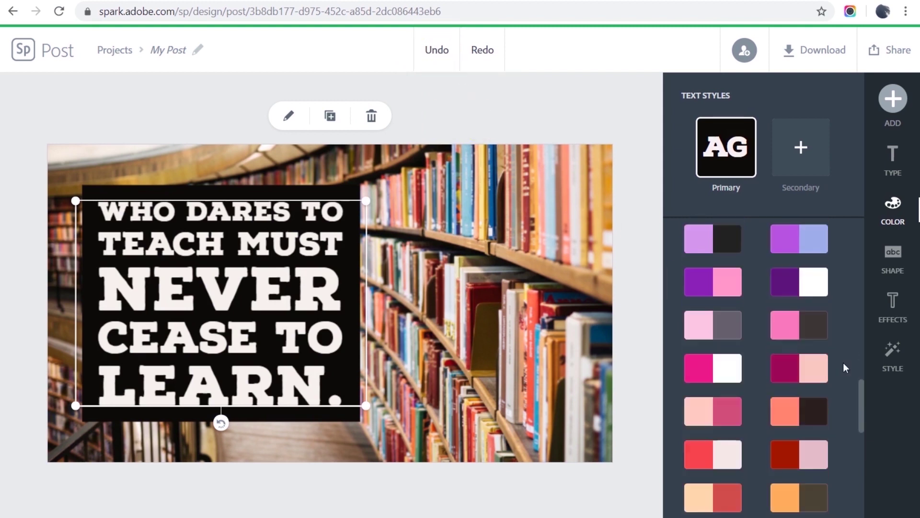
{"action": "scroll", "coordinate": [844, 363], "scroll_direction": "down", "scroll_amount": 12}
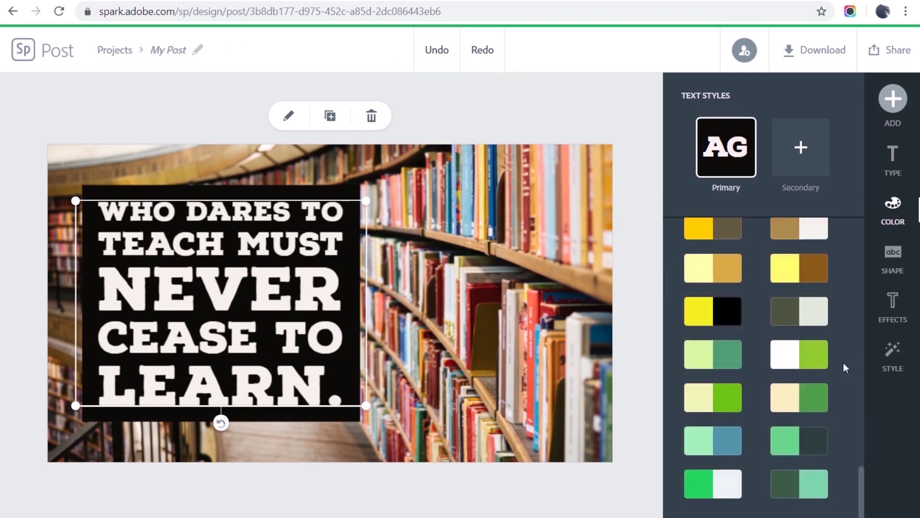
{"action": "left_click", "coordinate": [817, 365]}
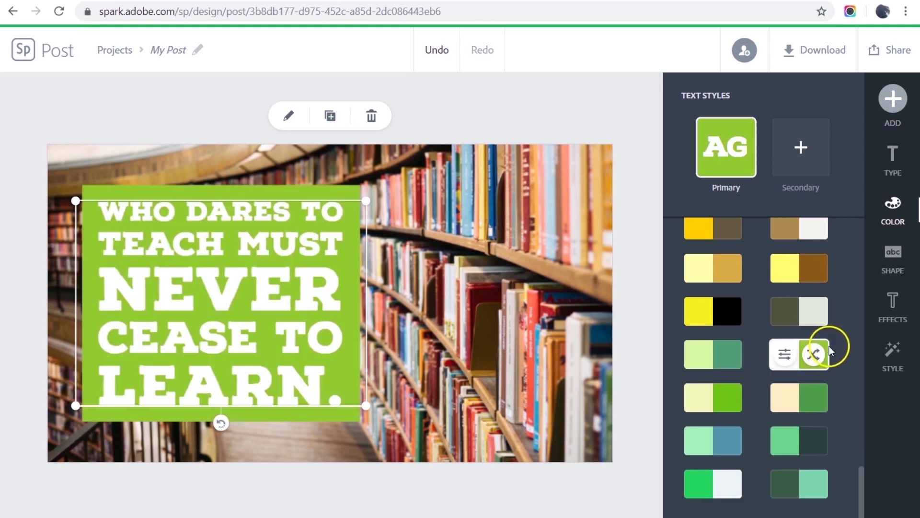
{"action": "left_click", "coordinate": [810, 359]}
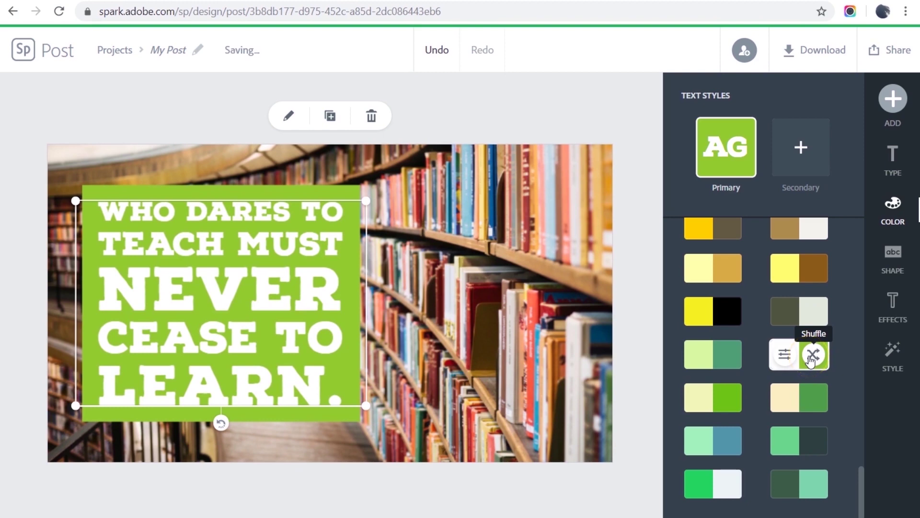
{"action": "left_click", "coordinate": [810, 360]}
{"action": "left_click", "coordinate": [733, 408]}
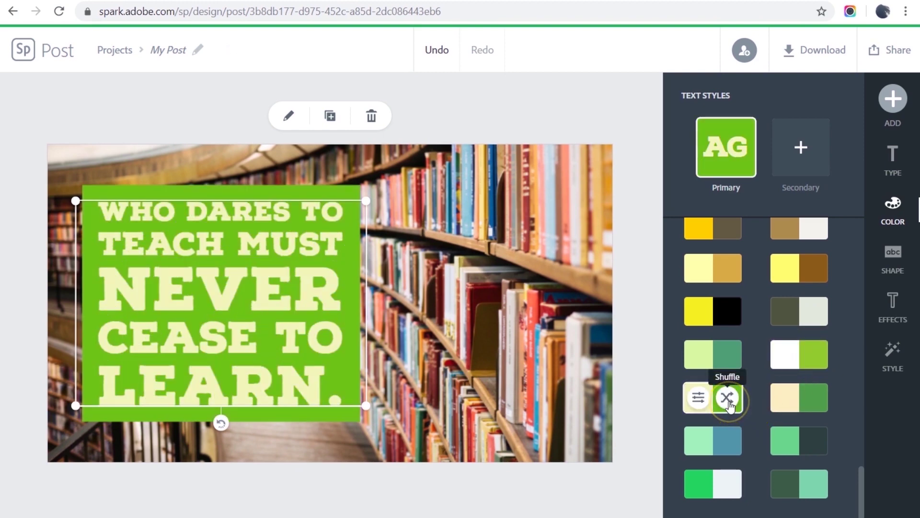
{"action": "left_click", "coordinate": [728, 398]}
{"action": "left_click", "coordinate": [727, 398]}
{"action": "left_click", "coordinate": [814, 358]}
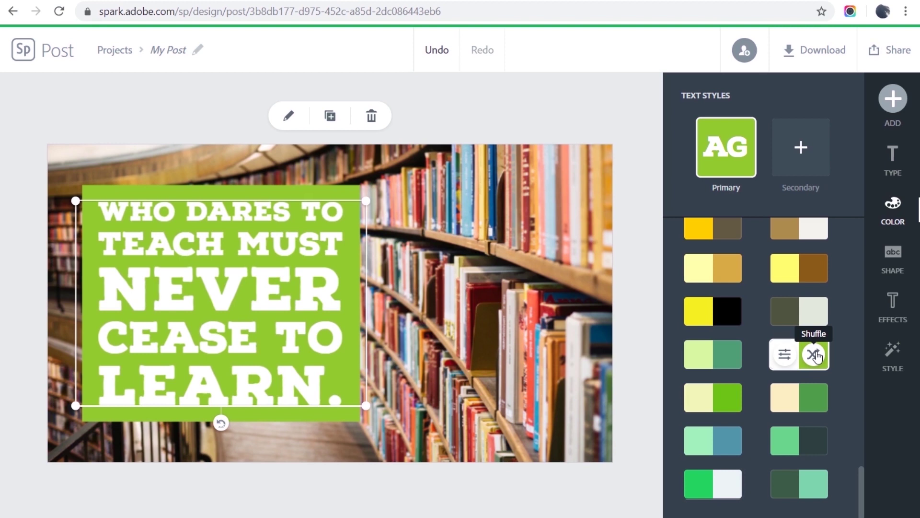
{"action": "left_click", "coordinate": [353, 301]}
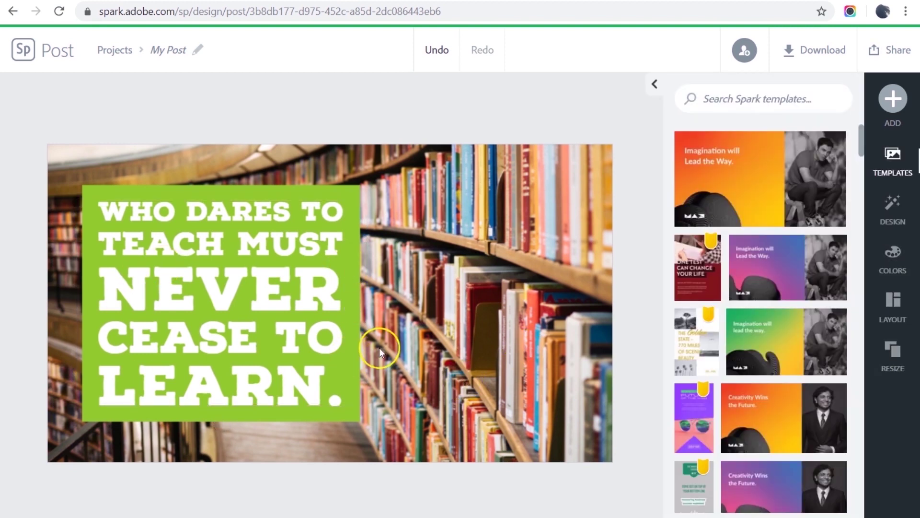
Search icons for 'apple' and place the apple icon on the bookshelves beside the quote box.
{"action": "left_click", "coordinate": [894, 101]}
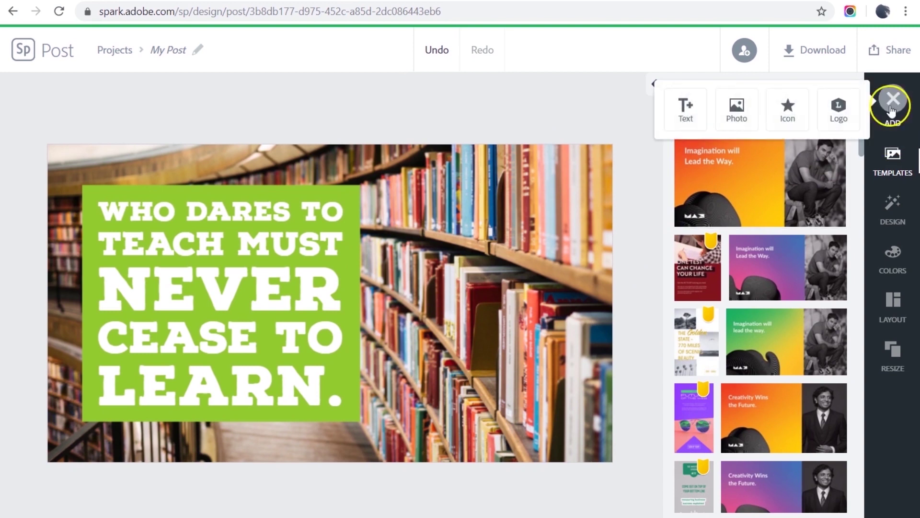
{"action": "left_click", "coordinate": [796, 111]}
{"action": "type", "text": "oval"}
{"action": "left_click", "coordinate": [753, 123]}
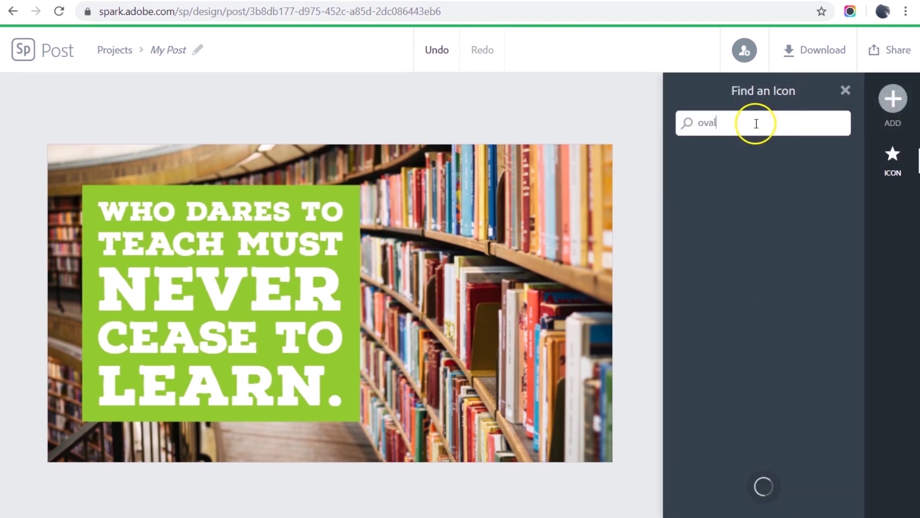
{"action": "left_click", "coordinate": [717, 123]}
{"action": "left_click_drag", "start_coordinate": [717, 124], "coordinate": [688, 123]}
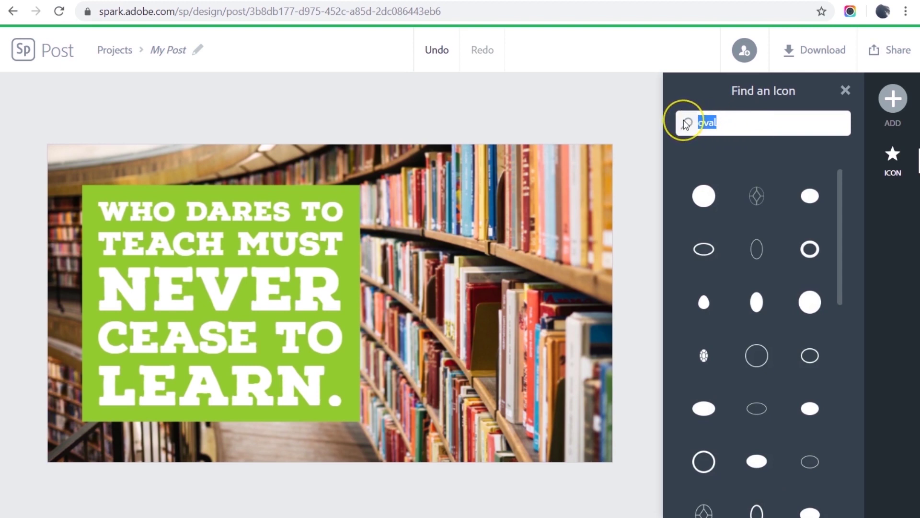
{"action": "type", "text": "a"}
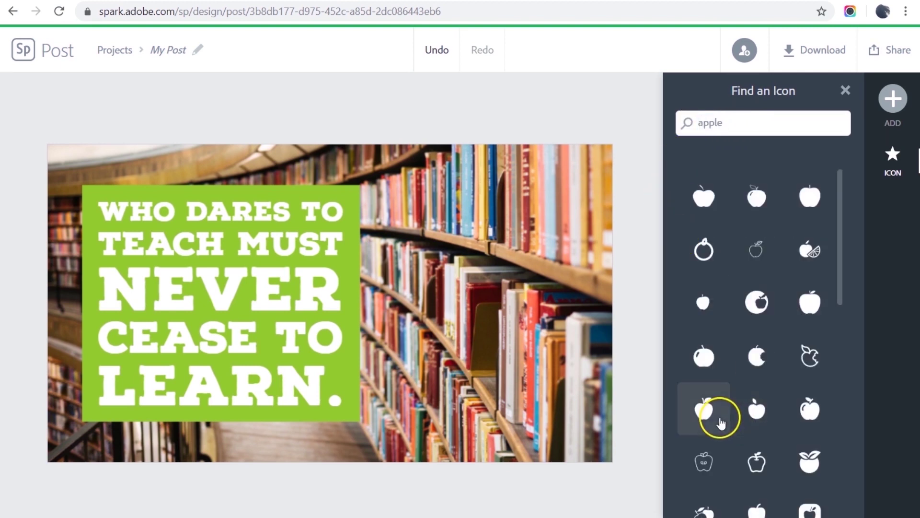
{"action": "left_click", "coordinate": [704, 417]}
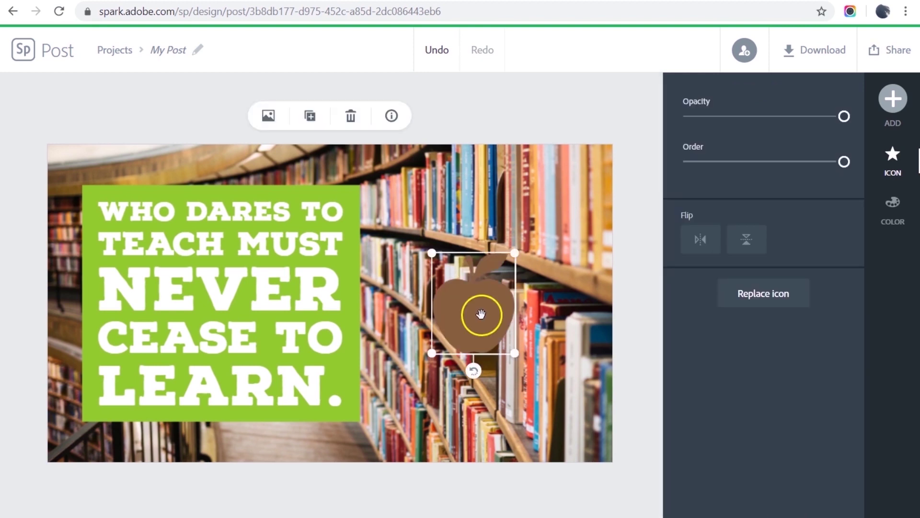
{"action": "left_click_drag", "start_coordinate": [478, 315], "coordinate": [468, 315]}
{"action": "left_click_drag", "start_coordinate": [473, 321], "coordinate": [473, 306]}
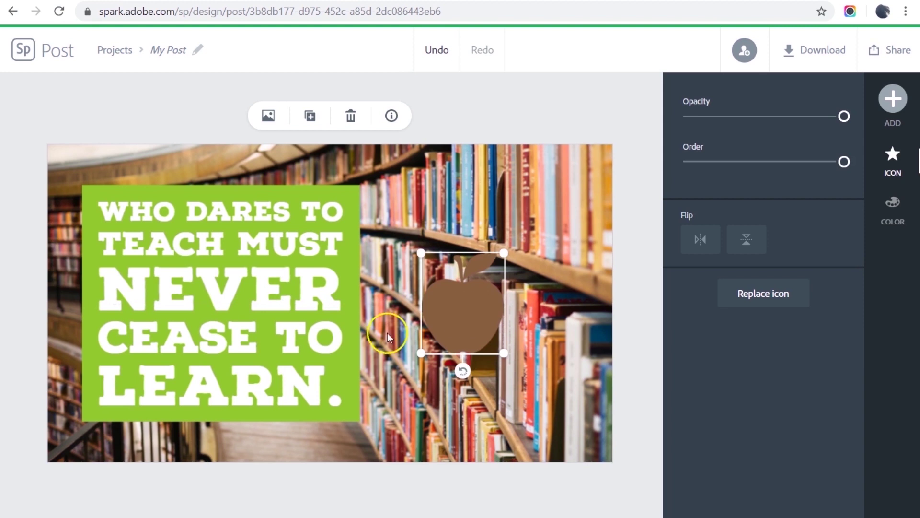
Colour the apple icon red.
{"action": "left_click", "coordinate": [897, 207]}
{"action": "scroll", "coordinate": [826, 236], "scroll_direction": "down", "scroll_amount": 5}
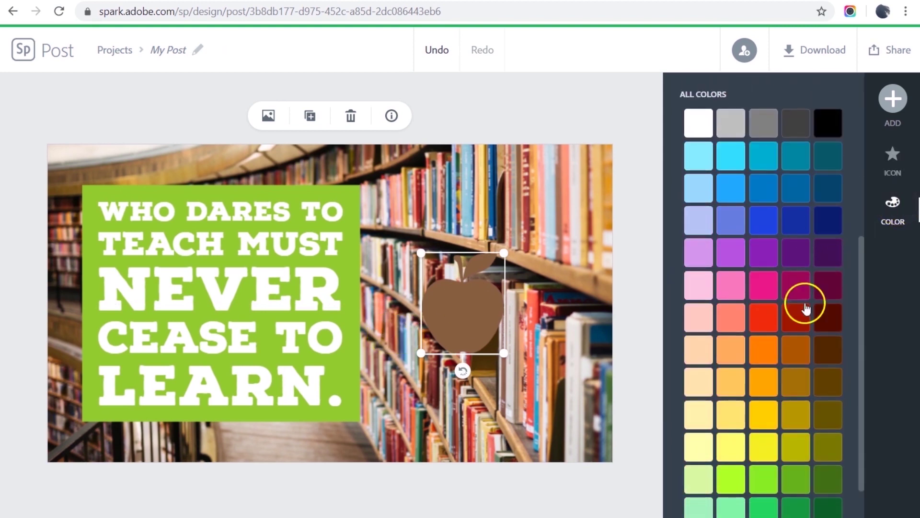
{"action": "left_click", "coordinate": [761, 321]}
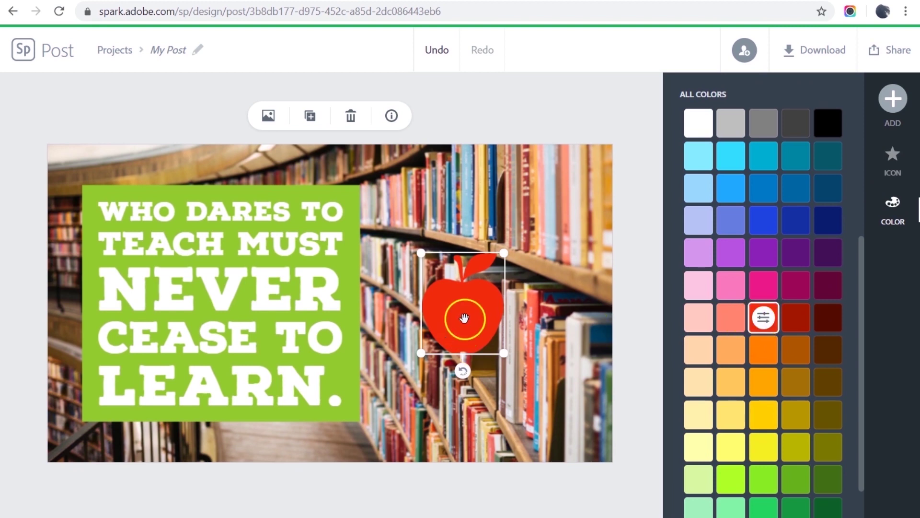
Shrink and tilt the apple counter-clockwise, perching it on the quote box's top-left corner.
{"action": "left_click_drag", "start_coordinate": [462, 318], "coordinate": [108, 220]}
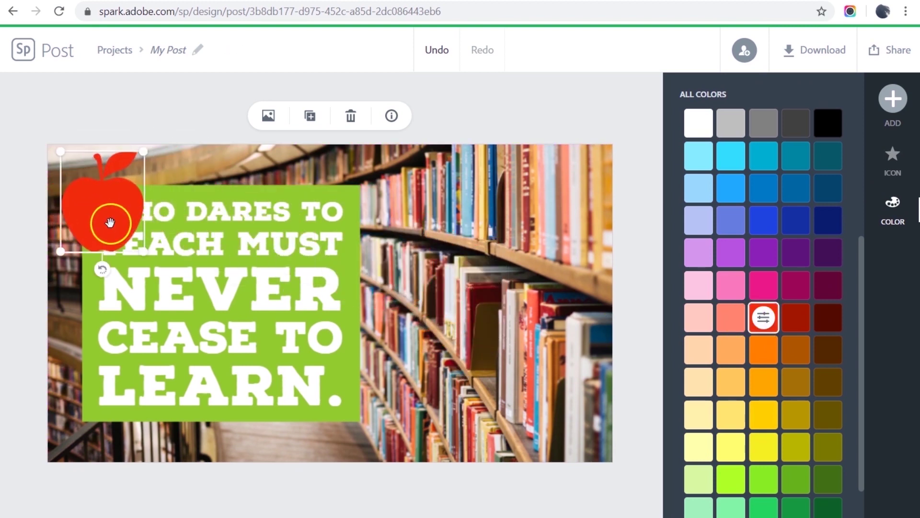
{"action": "left_click_drag", "start_coordinate": [141, 168], "coordinate": [98, 198]}
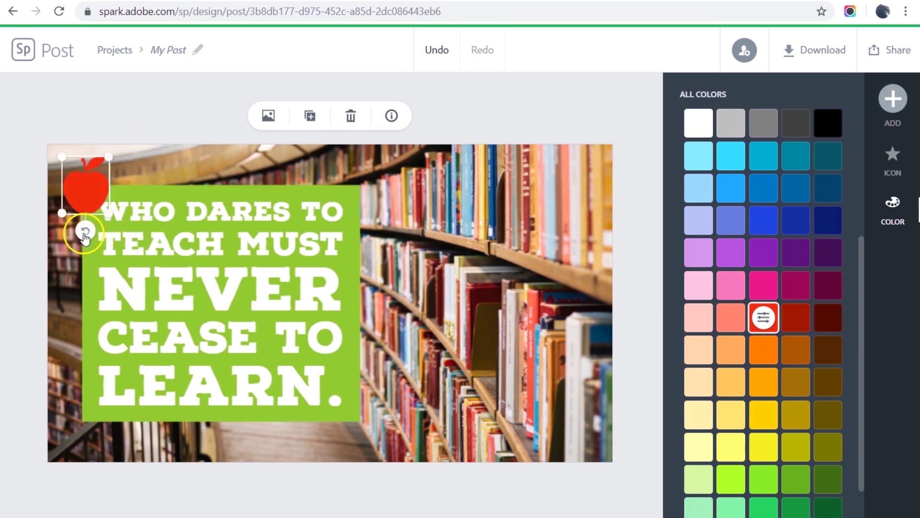
{"action": "left_click_drag", "start_coordinate": [86, 229], "coordinate": [73, 216]}
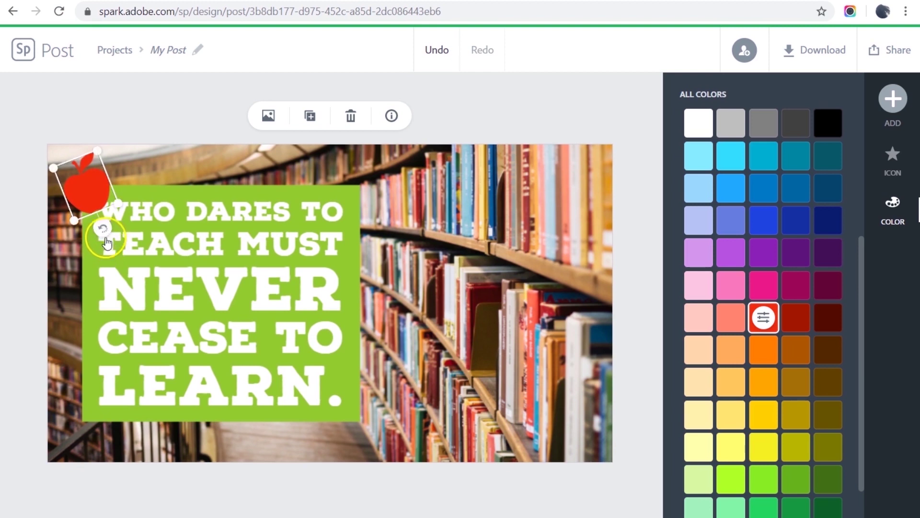
{"action": "left_click", "coordinate": [82, 191]}
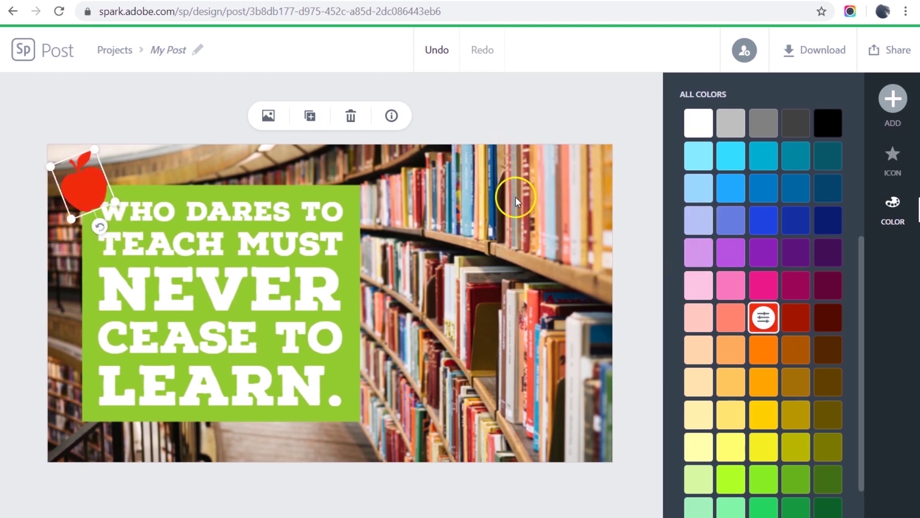
{"action": "left_click", "coordinate": [87, 191]}
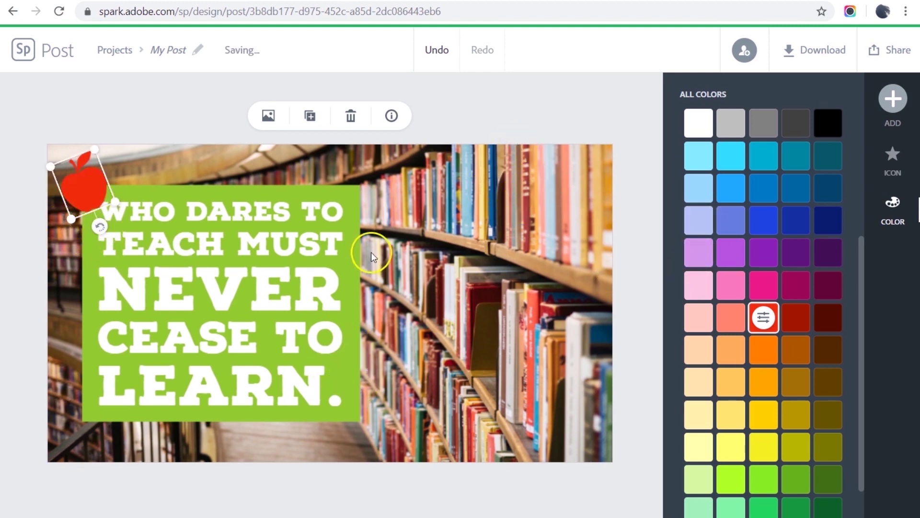
Duplicate the red apple and set the copy, tilted clockwise, beside 'LEARN.' at bottom right.
{"action": "left_click", "coordinate": [313, 119]}
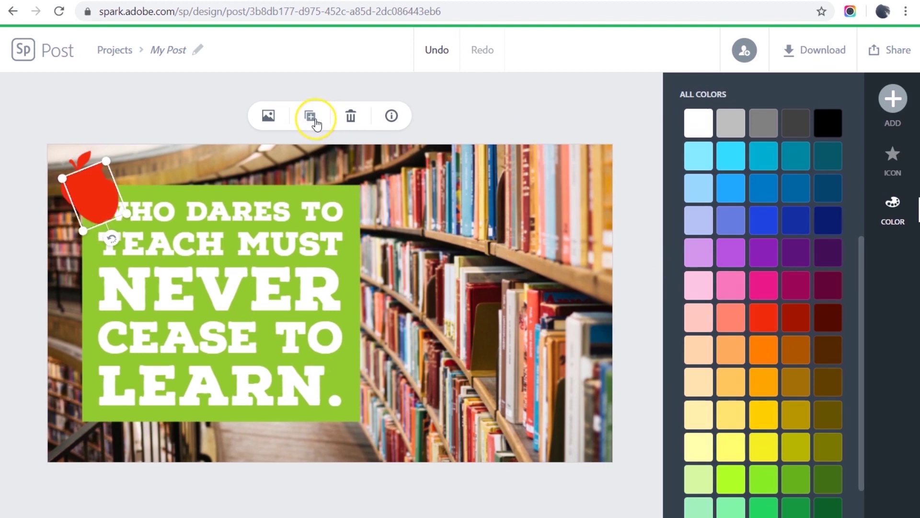
{"action": "left_click_drag", "start_coordinate": [81, 190], "coordinate": [367, 407]}
{"action": "left_click_drag", "start_coordinate": [386, 447], "coordinate": [349, 450]}
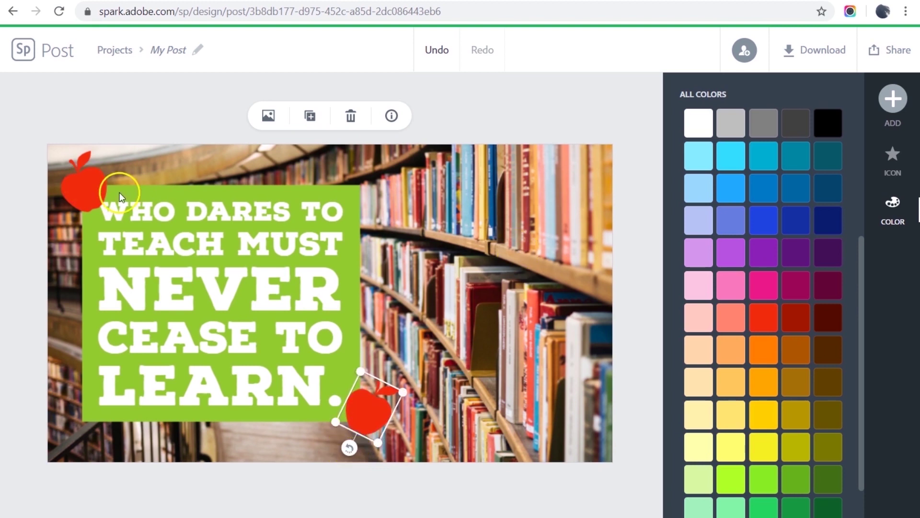
{"action": "left_click", "coordinate": [82, 186]}
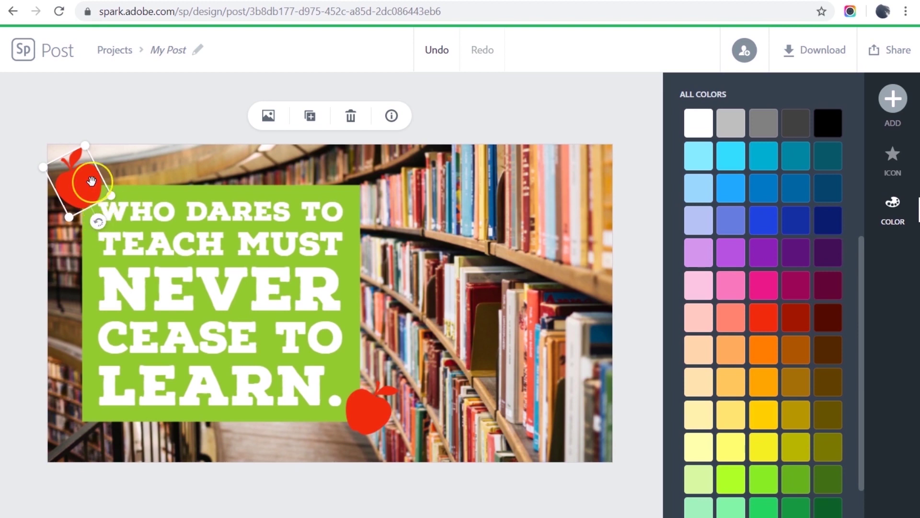
{"action": "left_click", "coordinate": [605, 171]}
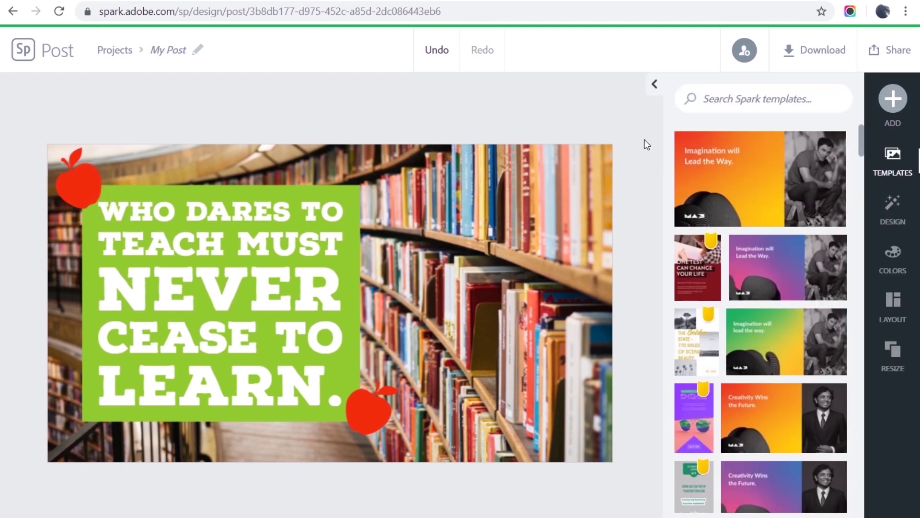
Rename the post from My Post to 'Education', then check the Share > Publish options.
{"action": "left_click", "coordinate": [174, 52]}
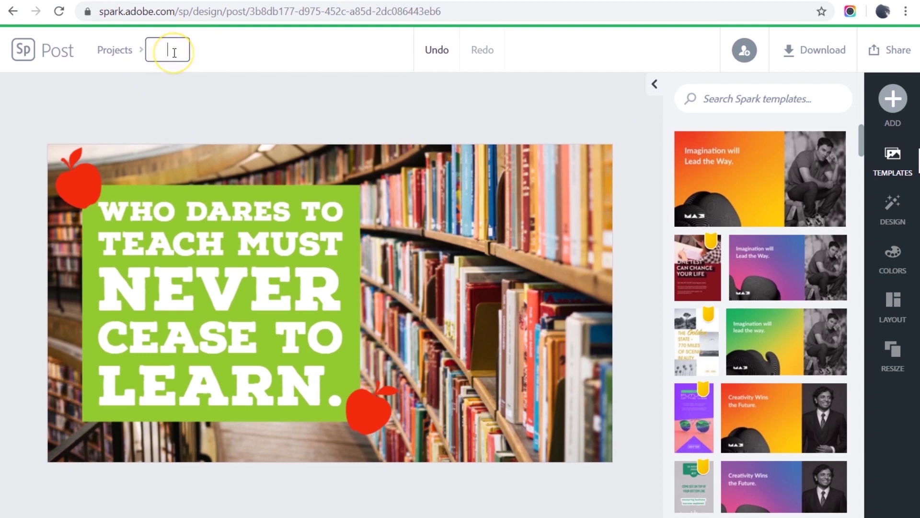
{"action": "key", "text": "Return"}
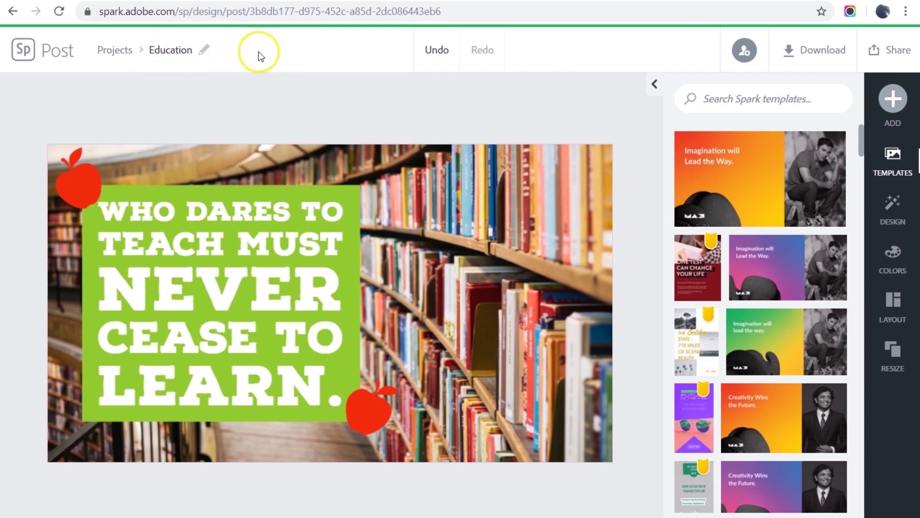
{"action": "left_click", "coordinate": [895, 51]}
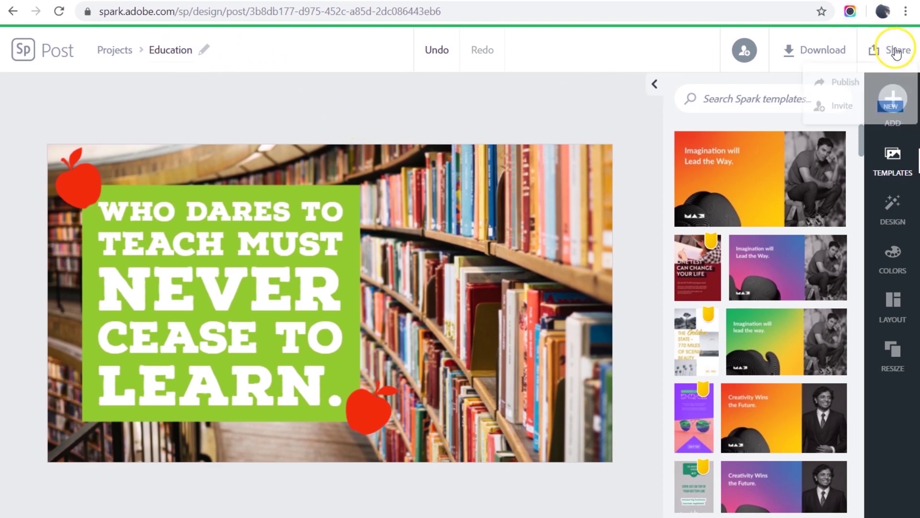
{"action": "left_click", "coordinate": [862, 79]}
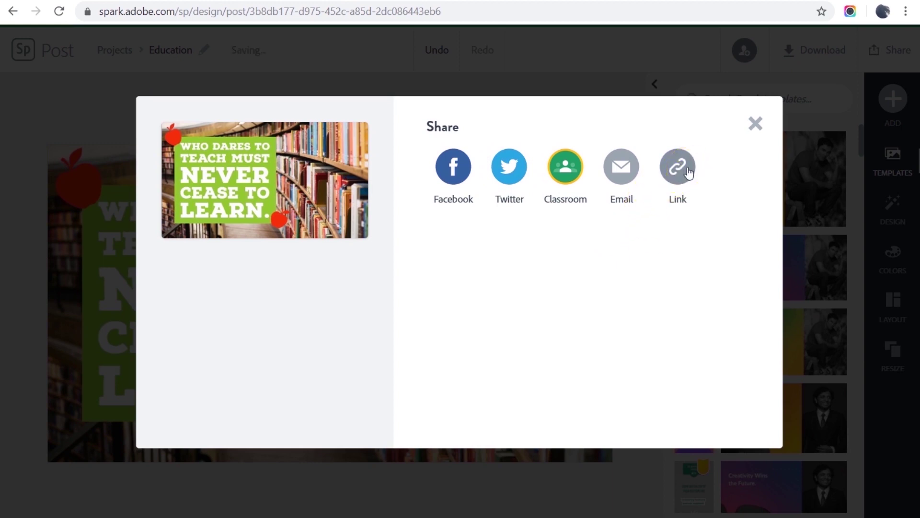
{"action": "left_click", "coordinate": [753, 128]}
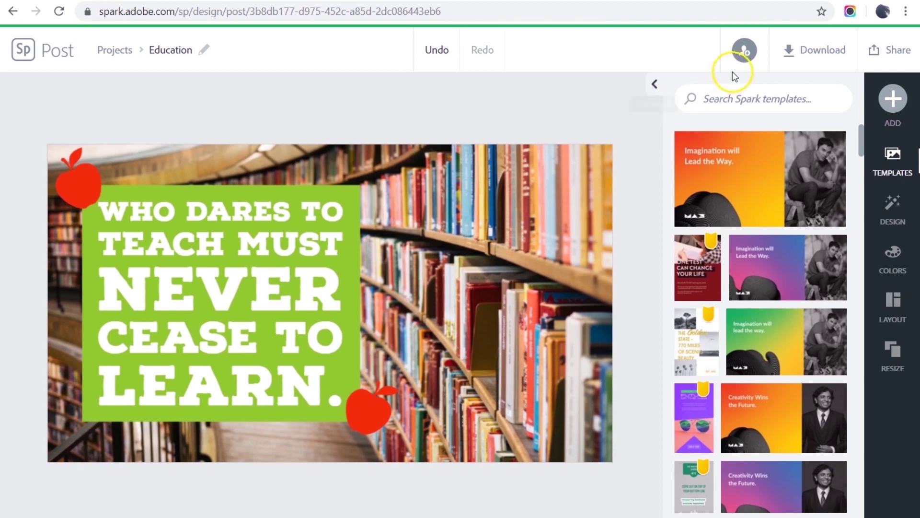
Download the widescreen post in PNG format and save it as Education.png.
{"action": "left_click", "coordinate": [808, 59]}
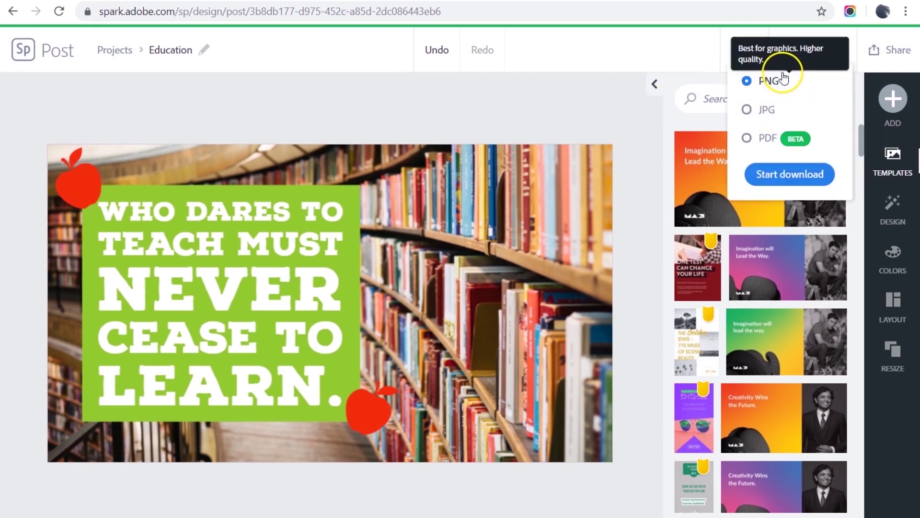
{"action": "left_click", "coordinate": [783, 178]}
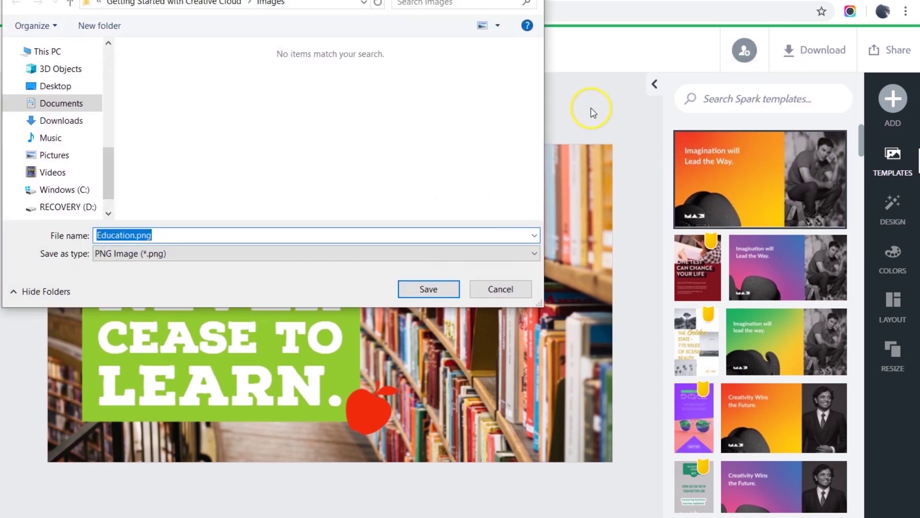
{"action": "left_click", "coordinate": [425, 290]}
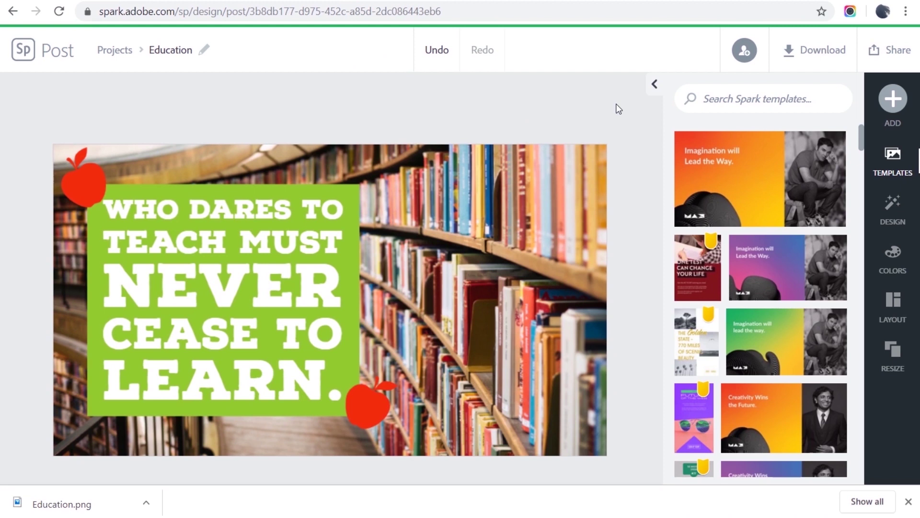